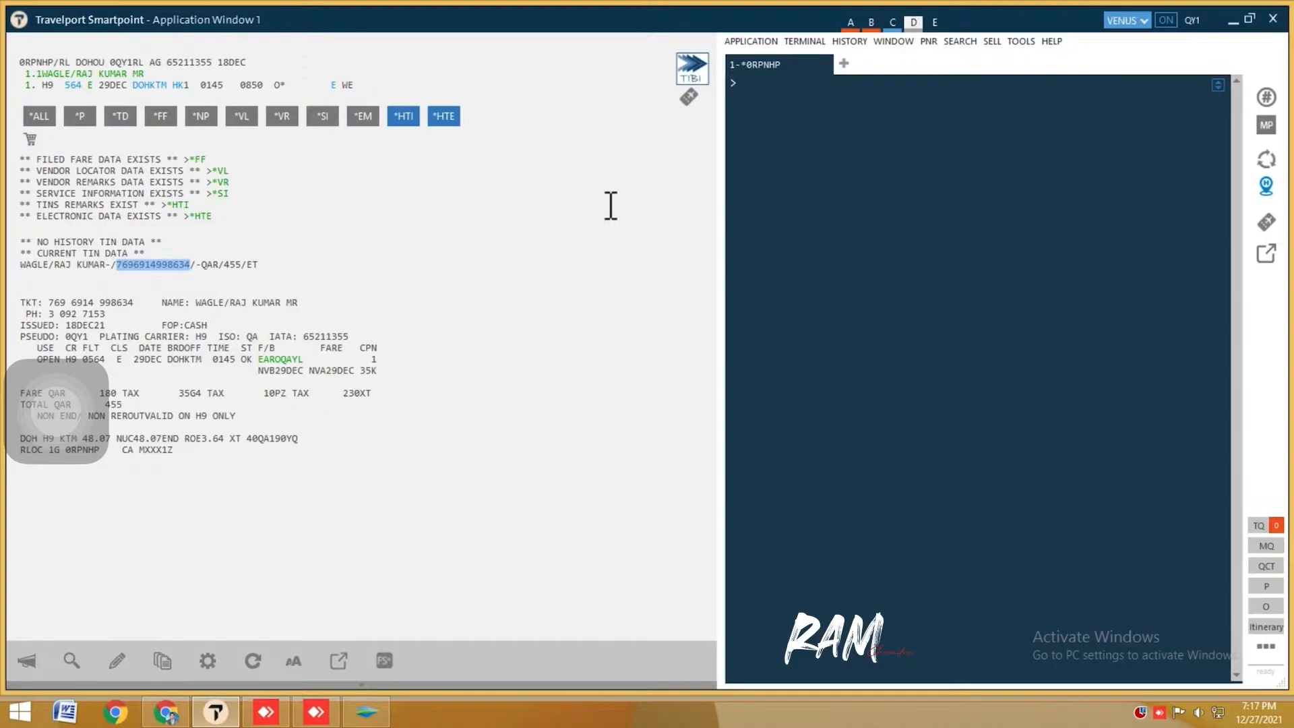
Begin a TRNE refund entry with the copied ticket number followed by a slash
left_click(611, 206)
type("TRNE")
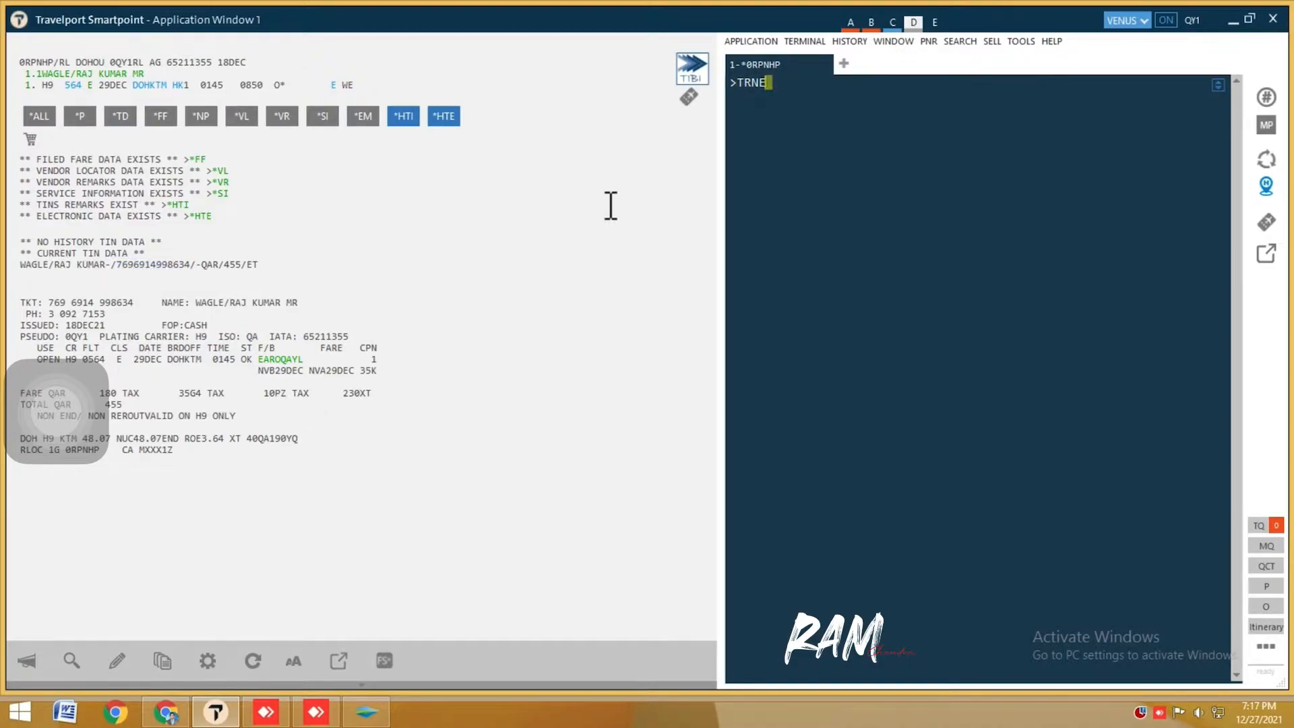
key("ctrl+v")
type("/")
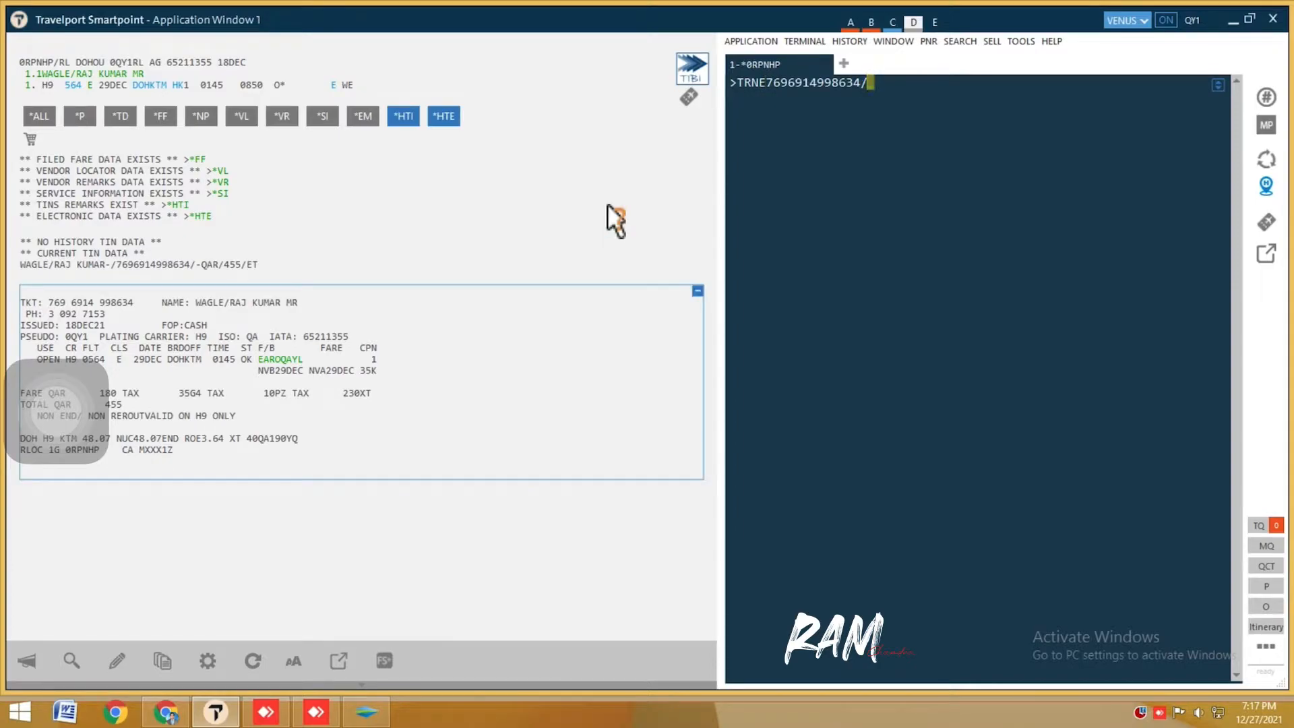
left_click_drag(65, 326, 105, 325)
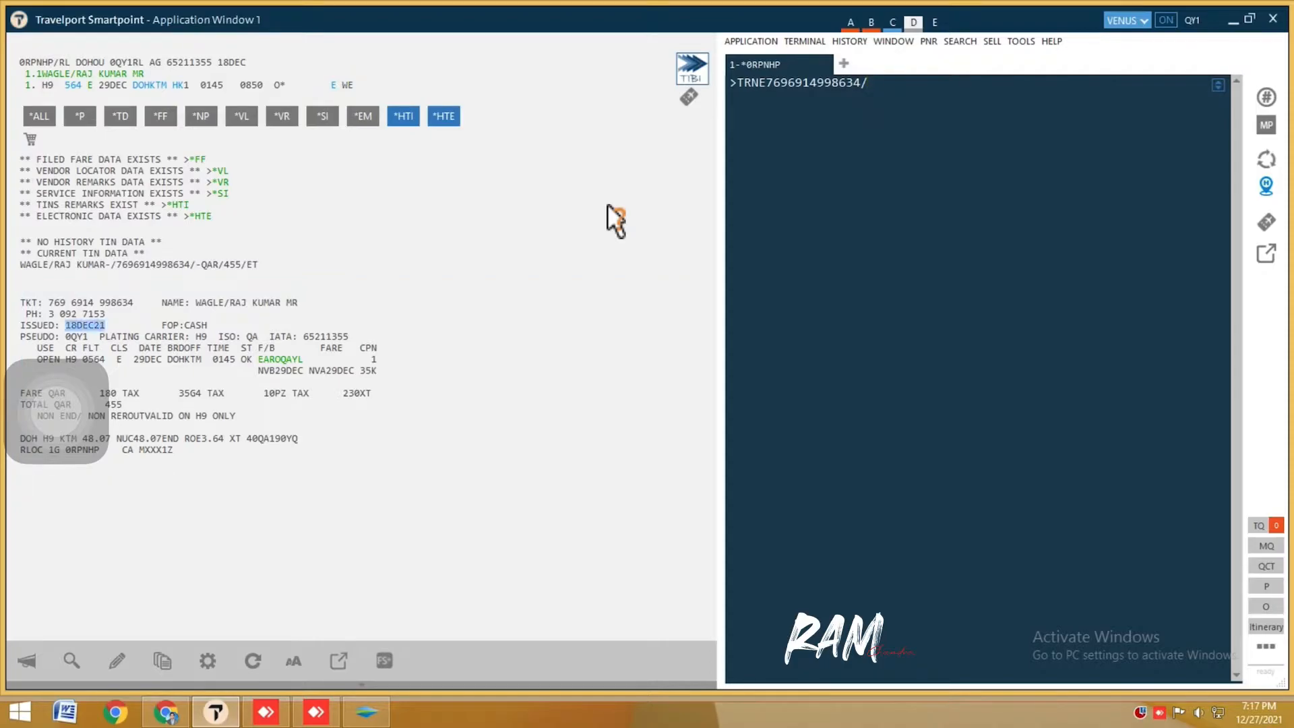
left_click(870, 83)
type("TICKET ISSUE DATE")
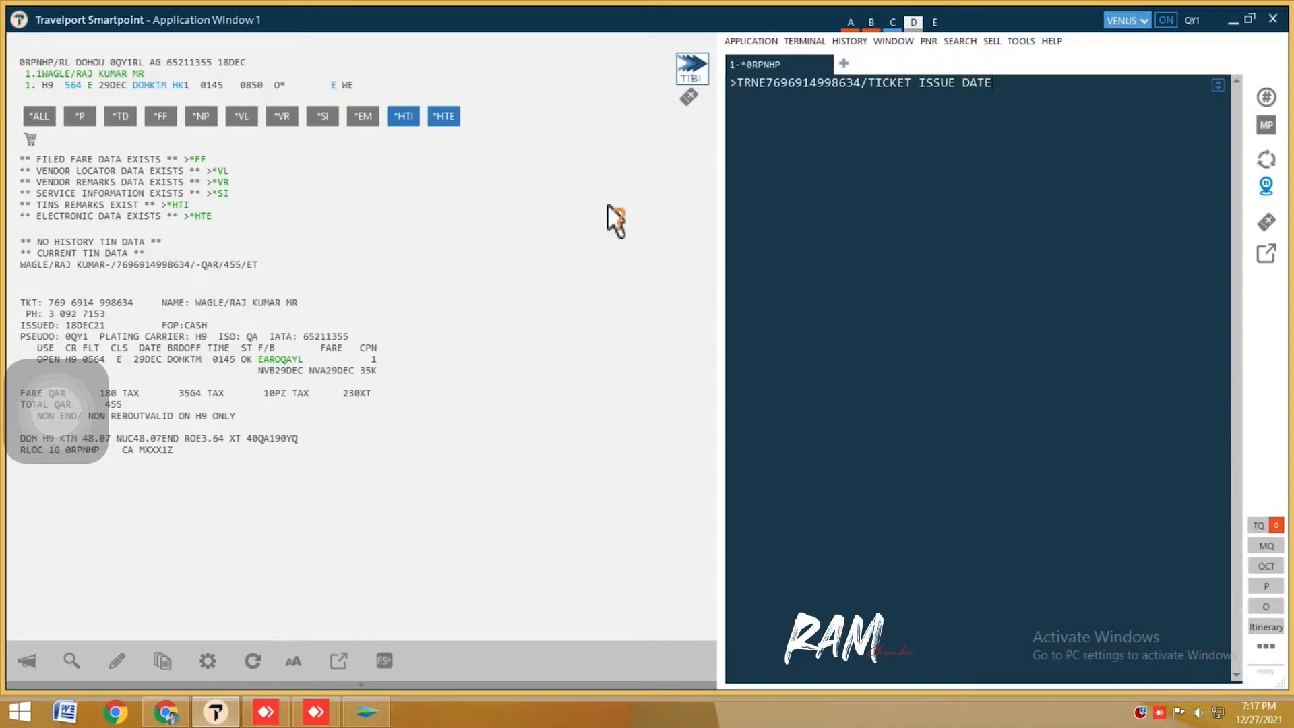
key("BackSpace")
key("BackSpace")
key("BackSpace")
key("BackSpace")
key("BackSpace")
key("BackSpace")
key("BackSpace")
key("BackSpace")
key("BackSpace")
key("BackSpace")
key("BackSpace")
key("BackSpace")
key("BackSpace")
key("BackSpace")
key("BackSpace")
key("BackSpace")
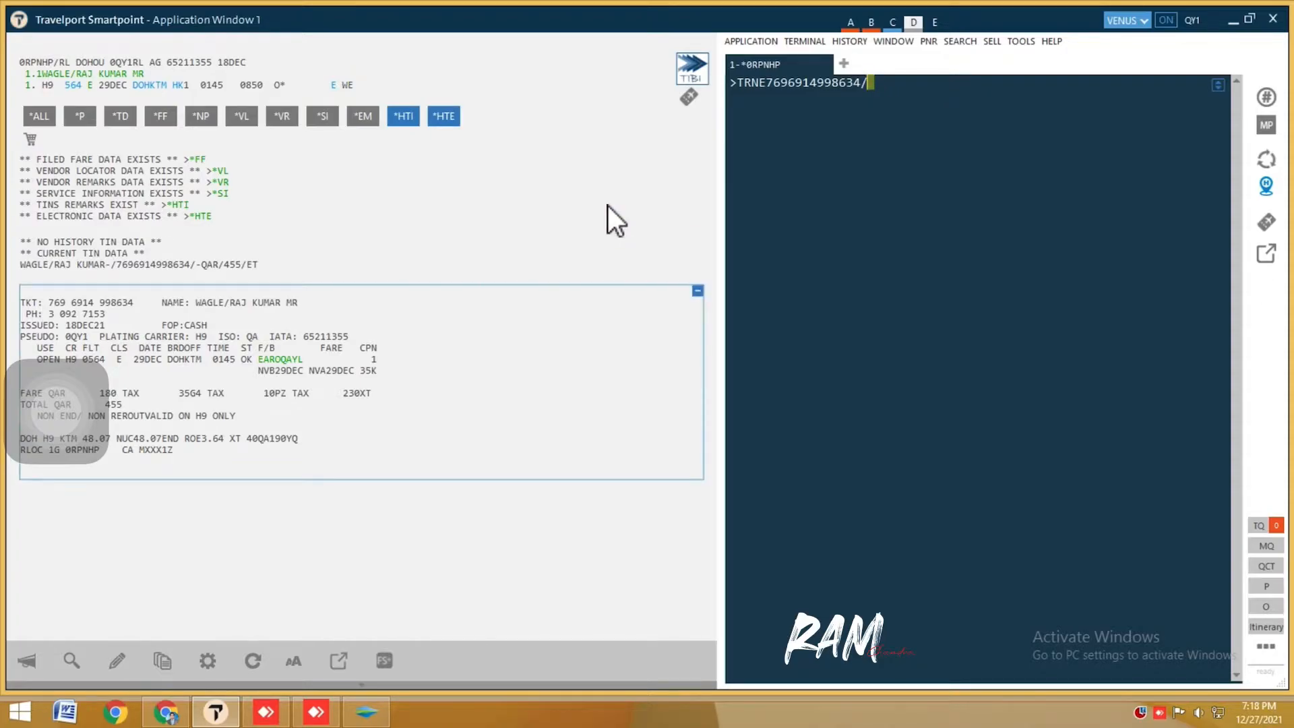
Complete the TRNE entry with the ticket's issue date 18DEC21 and submit it to open the refund form
left_click_drag(66, 326, 88, 326)
left_click(611, 206)
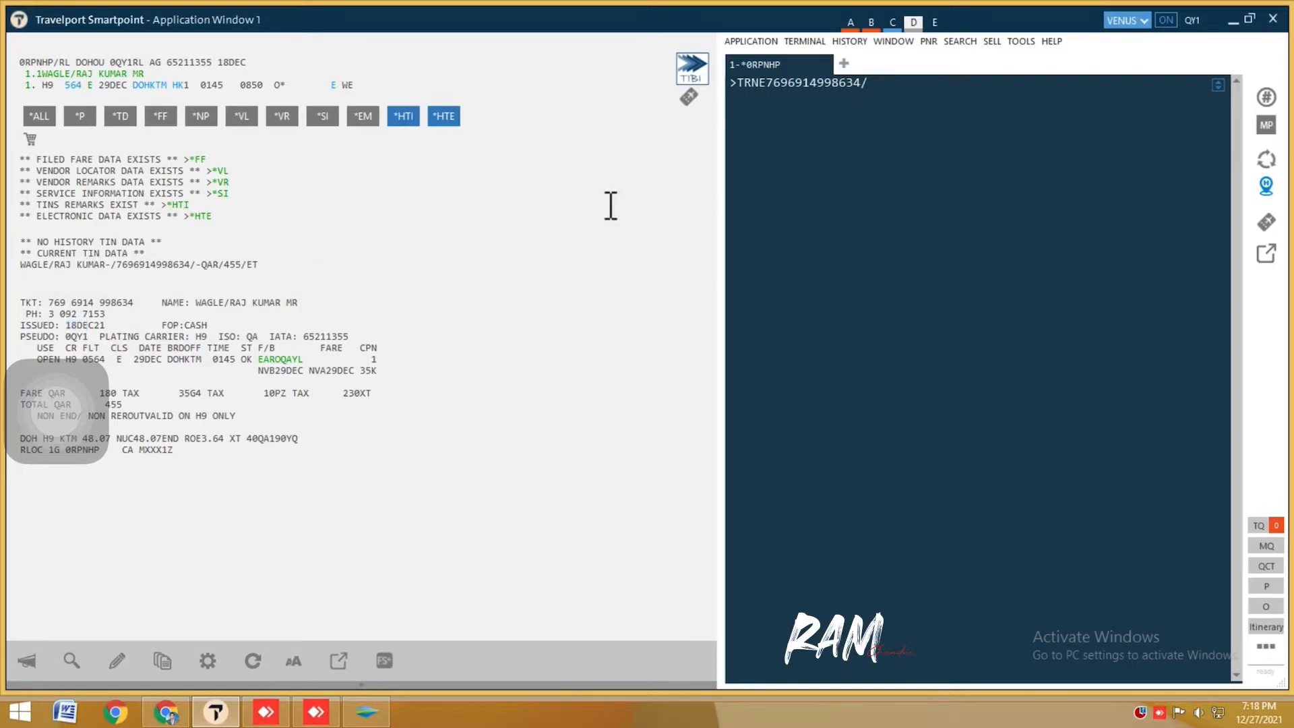
type("18DEC21")
key("Return")
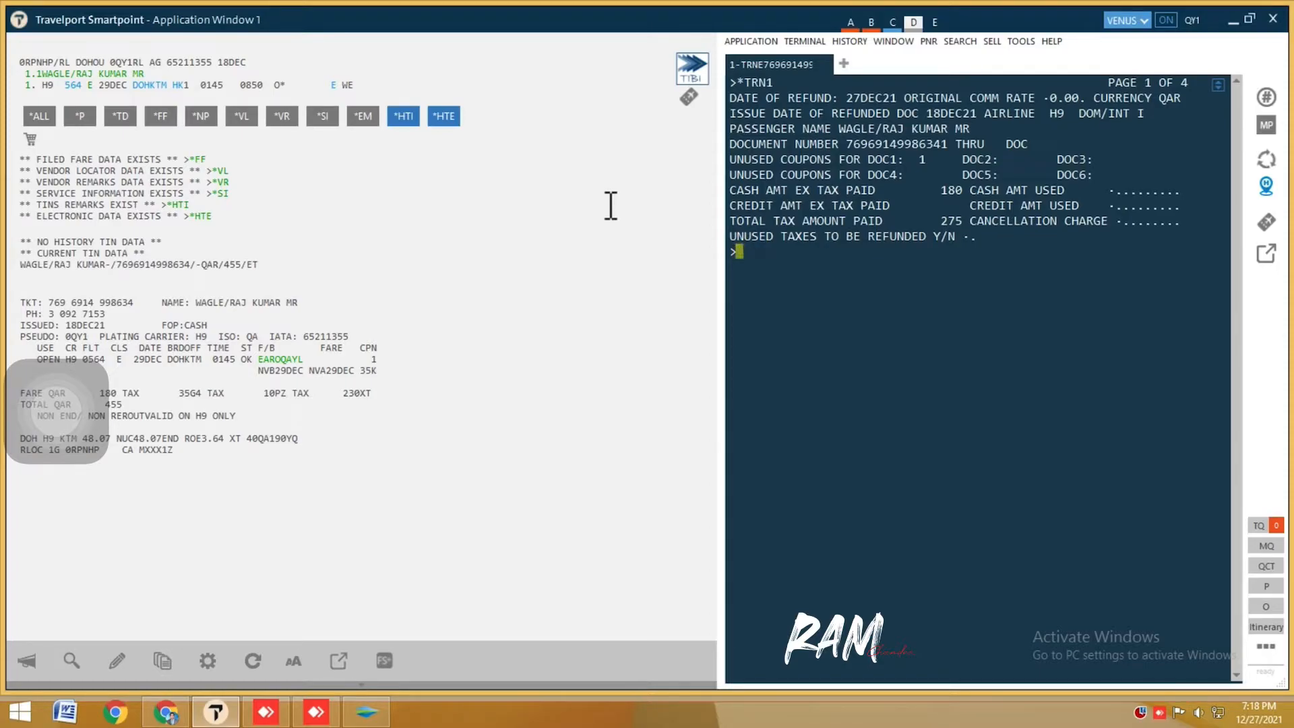
Set the cash amount used to 0 and the cancellation charge to 190 in the refund form
key("Tab")
type("0")
key("Tab")
key("Tab")
type("190")
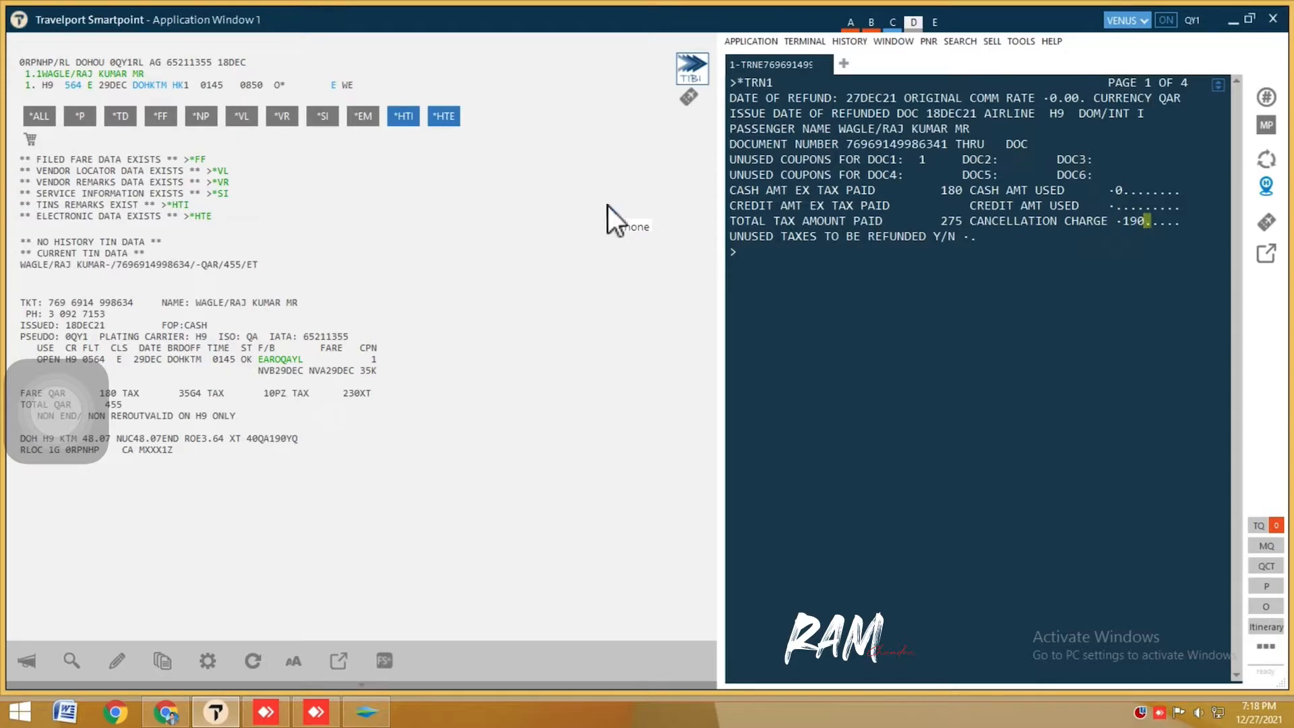
Set unused taxes to be refunded to Y and submit the first refund page
key("Tab")
key("Left")
type("Y")
key("Return")
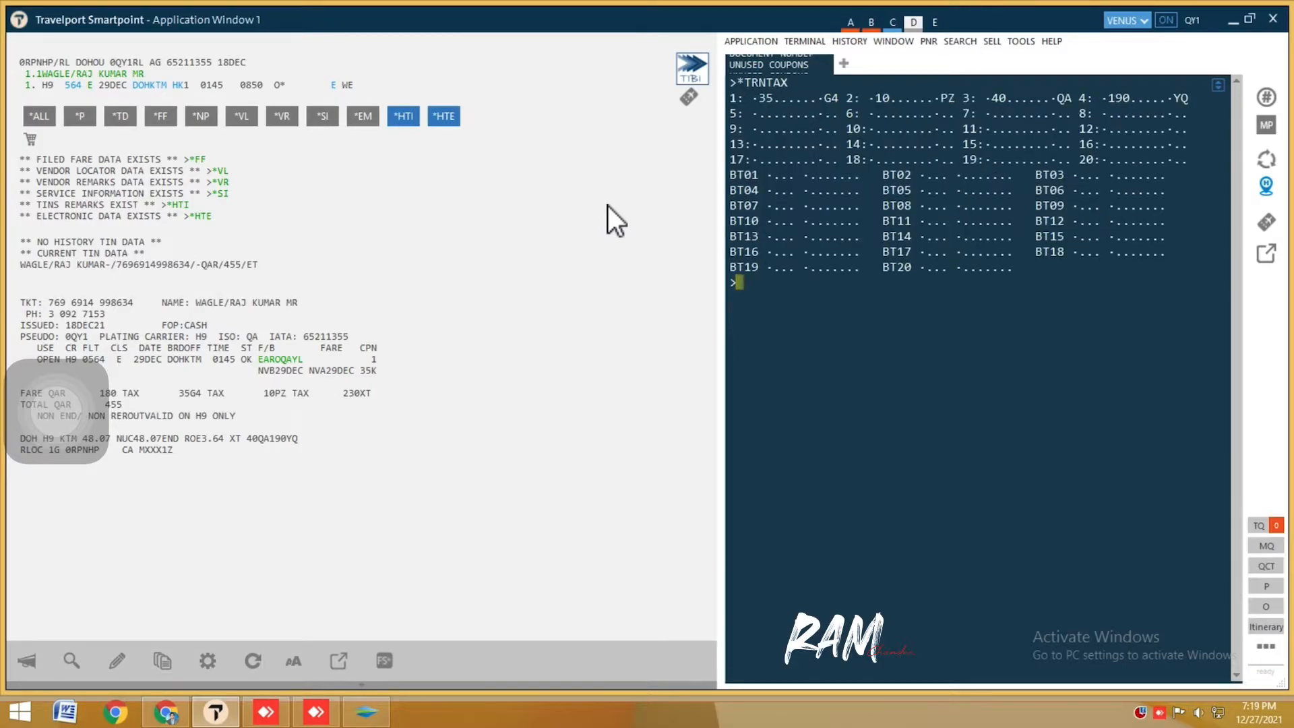
Accept the tax breakdown on the TRNTAX screen as listed and continue to the second refund page
key("Tab")
left_click(608, 206)
key("Return")
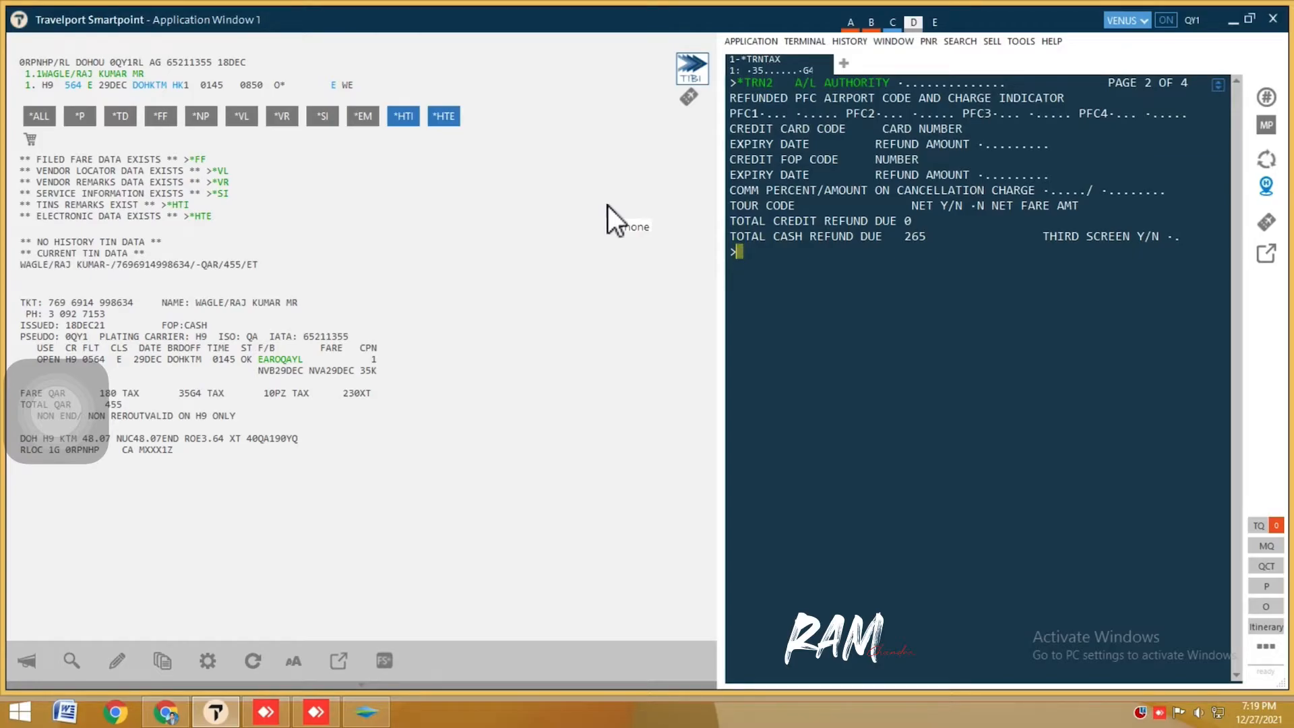
Review the total cash refund due, and request the third screen with Y on the second refund page
left_click_drag(904, 236, 918, 237)
left_click_drag(1043, 236, 1186, 236)
left_click(737, 253)
key("shift+Tab")
type("Y")
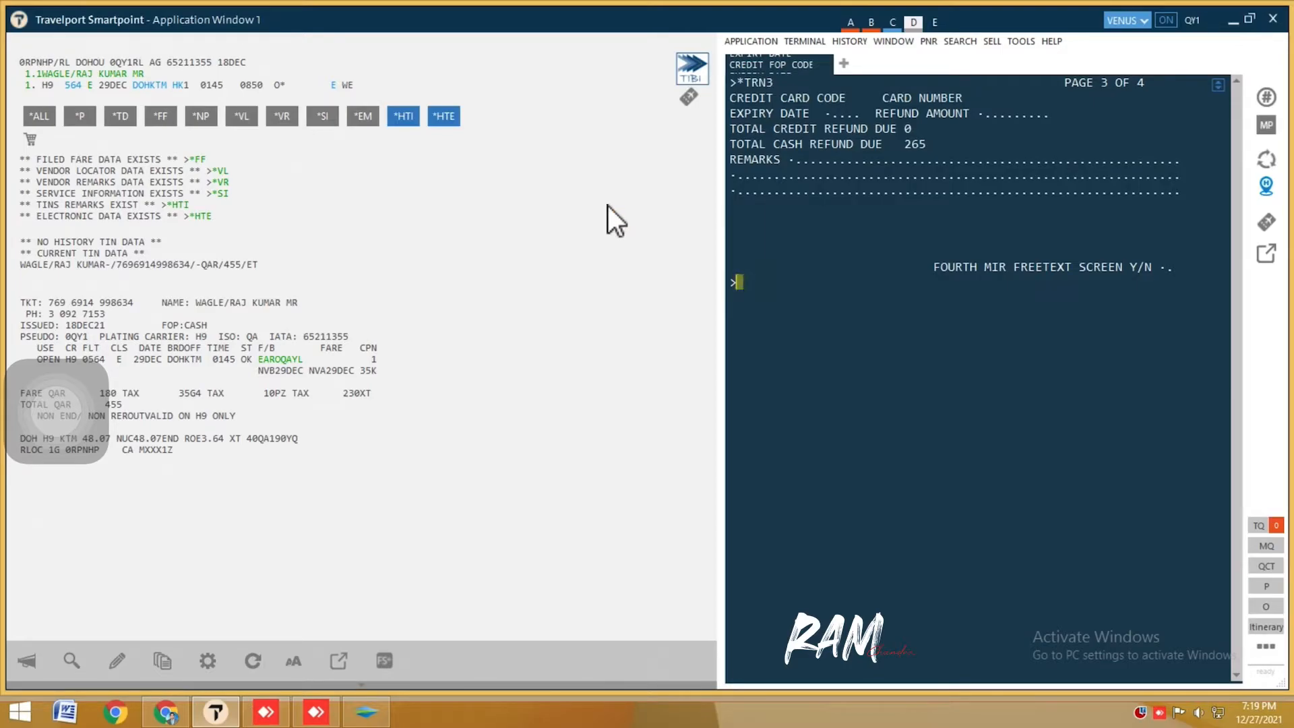
type("IF YOU WANT FREE WRITE")
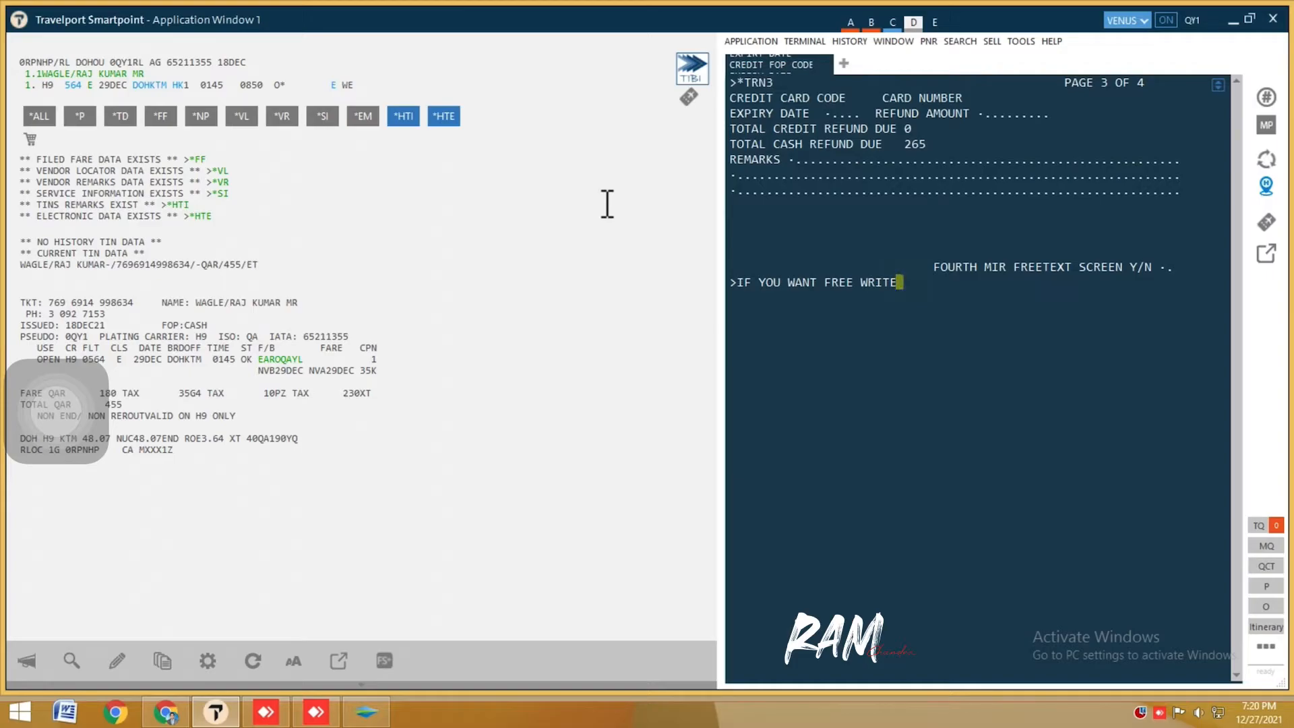
key("BackSpace")
key("BackSpace")
key("BackSpace")
key("BackSpace")
key("BackSpace")
key("BackSpace")
key("BackSpace")
key("BackSpace")
key("BackSpace")
key("BackSpace")
key("BackSpace")
key("BackSpace")
key("BackSpace")
key("BackSpace")
key("BackSpace")
key("BackSpace")
key("BackSpace")
key("BackSpace")
key("BackSpace")
key("BackSpace")
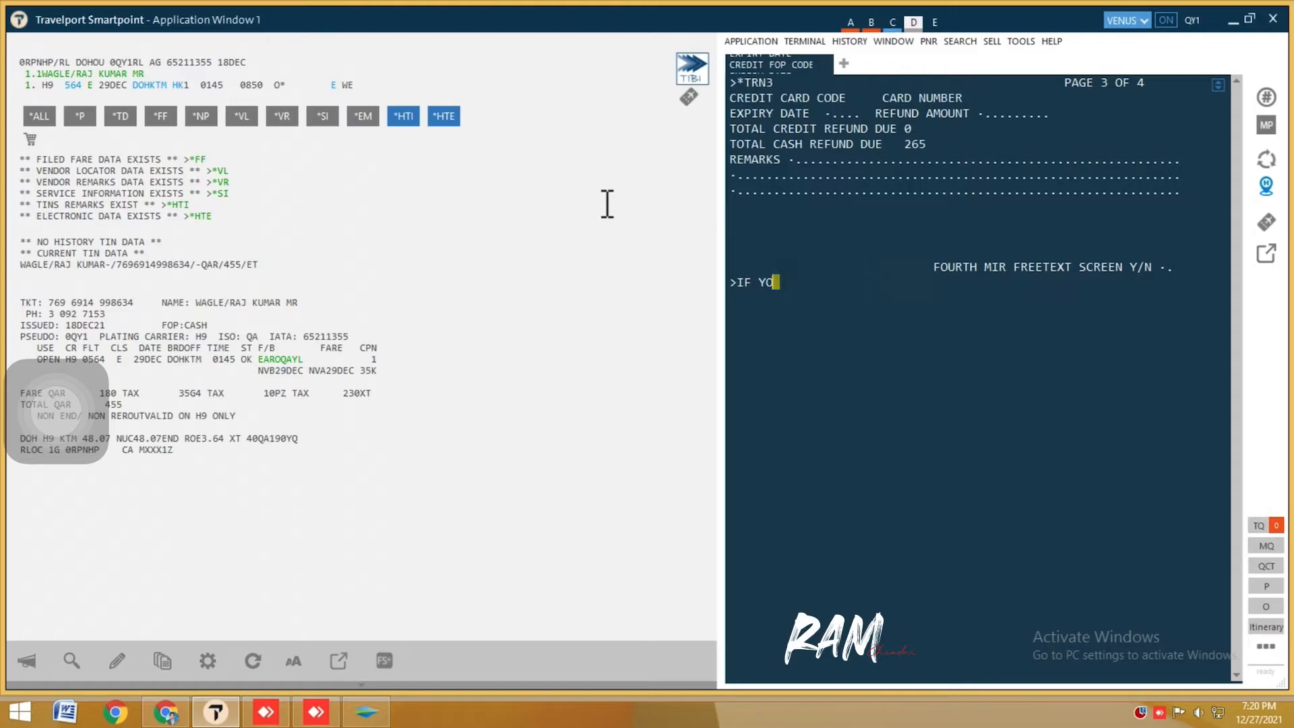
key("BackSpace")
key("BackSpace")
Leave the remarks empty and set the fourth MIR freetext screen option to N
key("Tab")
key("Tab")
key("Tab")
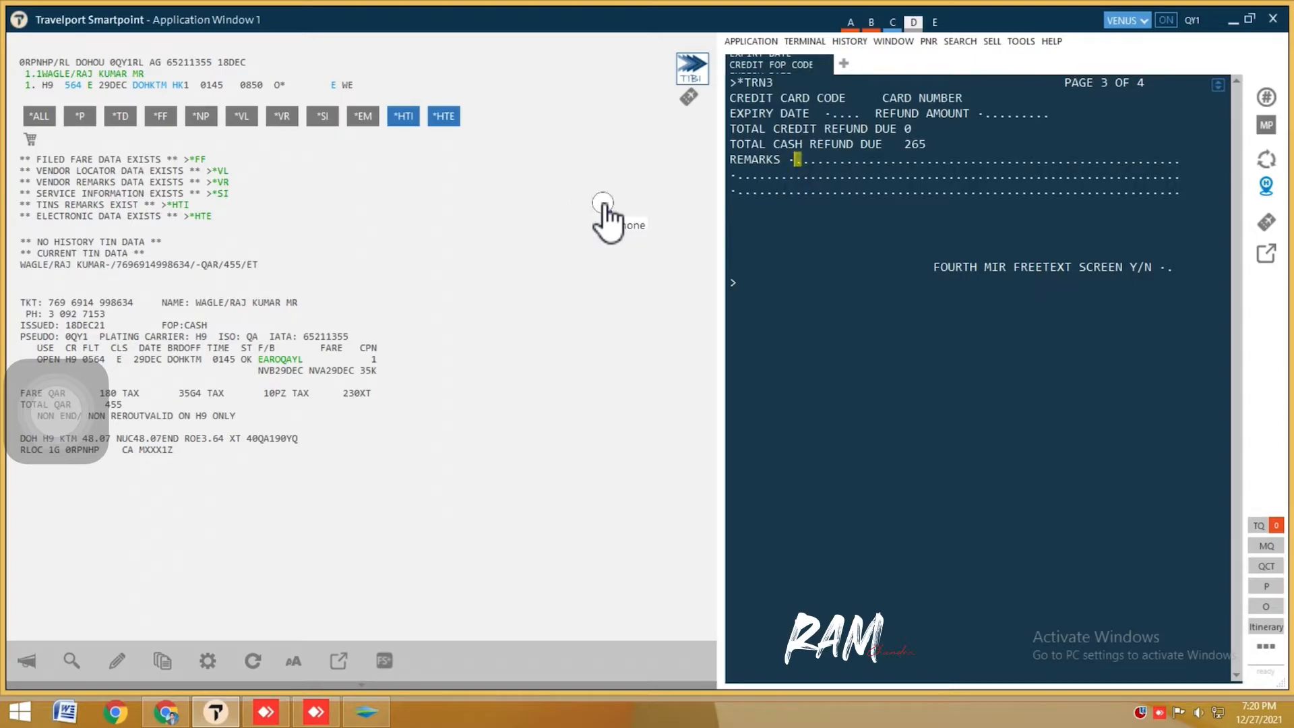
key("Tab")
key("Tab")
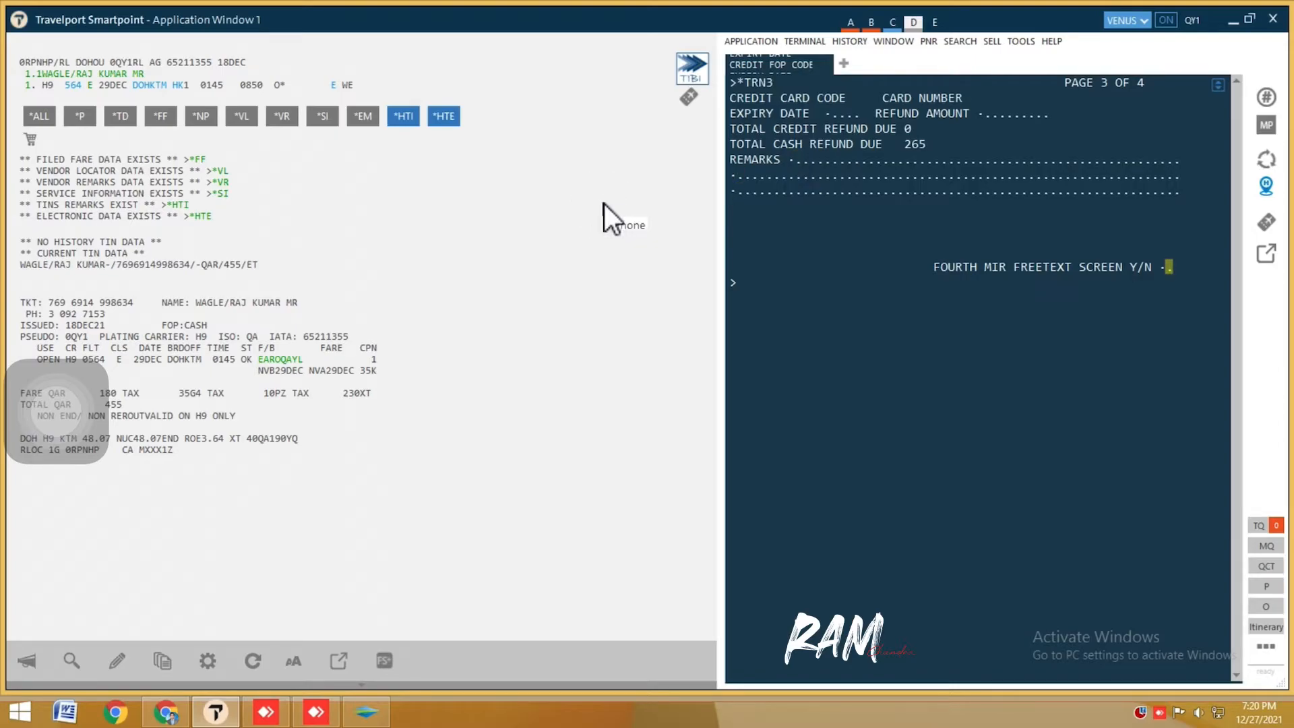
type("N")
key("Return")
type("NOW ")
type("WE DON")
type("T NE")
type("D")
type("ED")
type(" AN")
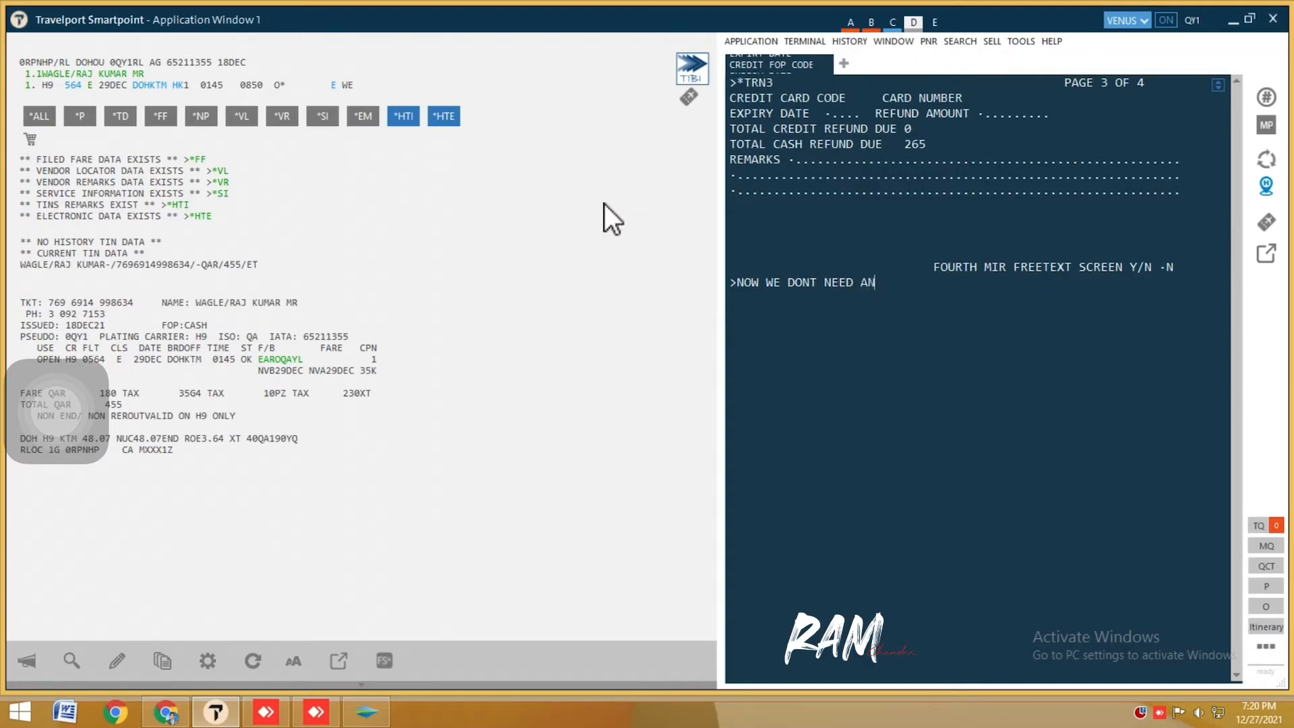
type("Y THING S")
key("BackSpace")
key("BackSpace")
key("BackSpace")
key("BackSpace")
key("BackSpace")
key("BackSpace")
key("BackSpace")
key("BackSpace")
key("BackSpace")
key("BackSpace")
key("BackSpace")
key("BackSpace")
key("BackSpace")
key("BackSpace")
key("BackSpace")
key("BackSpace")
key("BackSpace")
key("BackSpace")
key("BackSpace")
key("BackSpace")
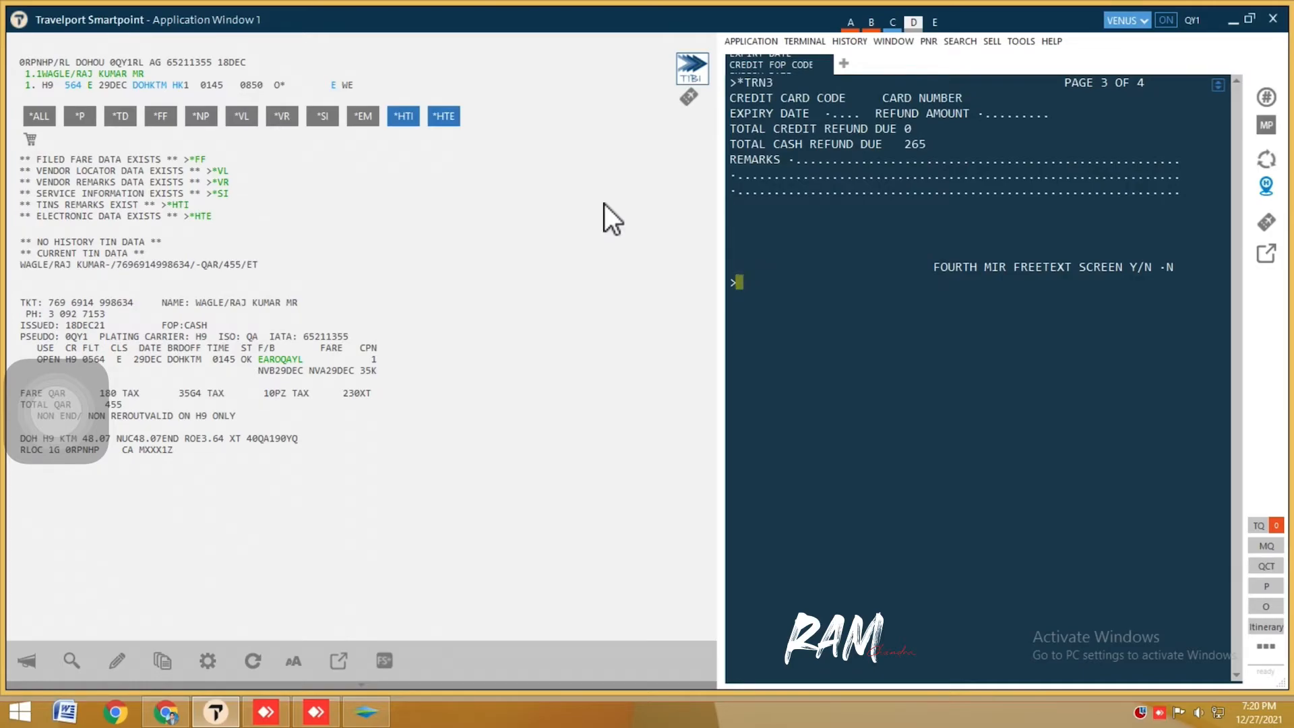
Submit the third refund page to issue the automated refund notice, and redisplay the booking with IR
key("Left")
key("Left")
key("Return")
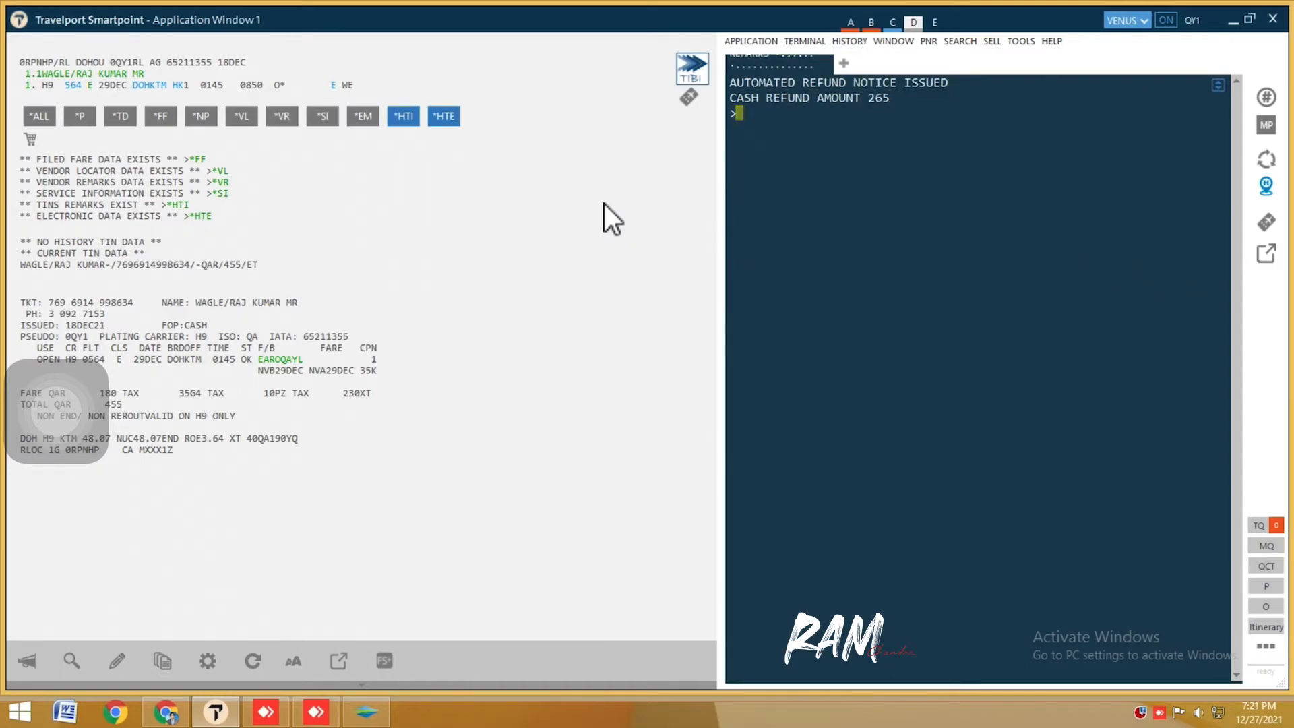
type("IR")
key("Return")
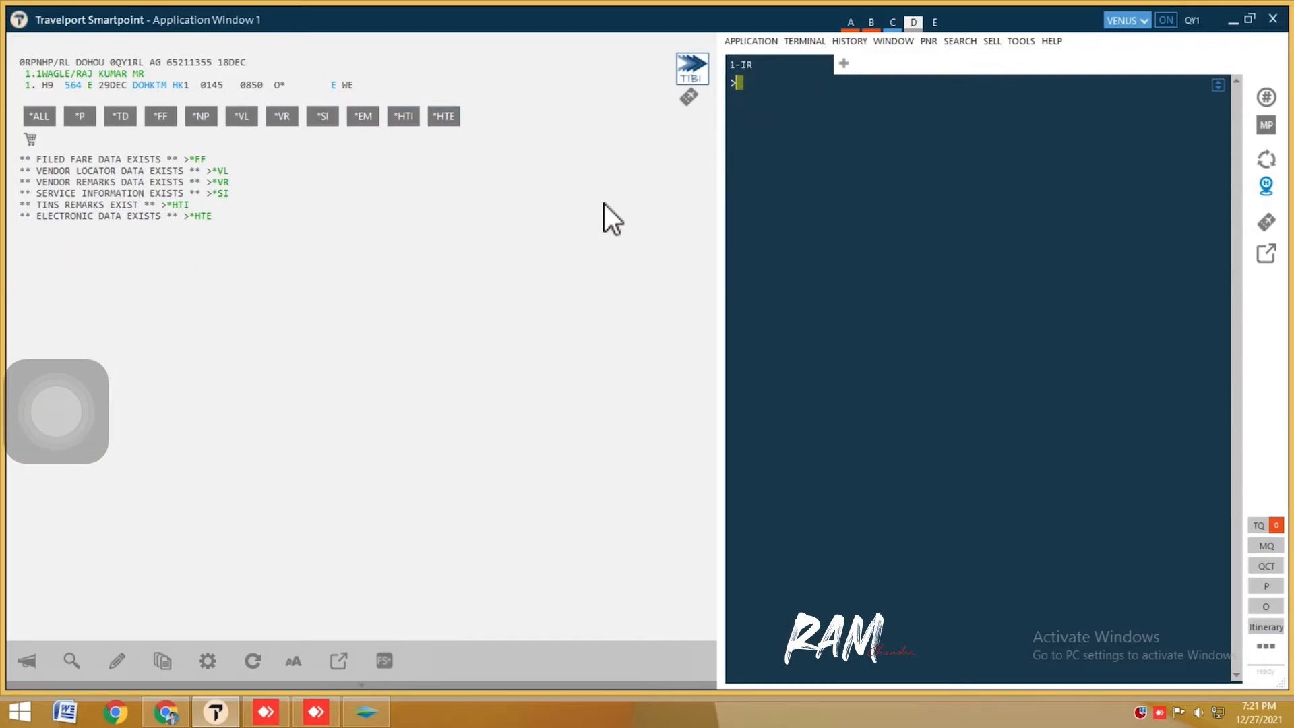
type("NOW CHECK THE STATUS")
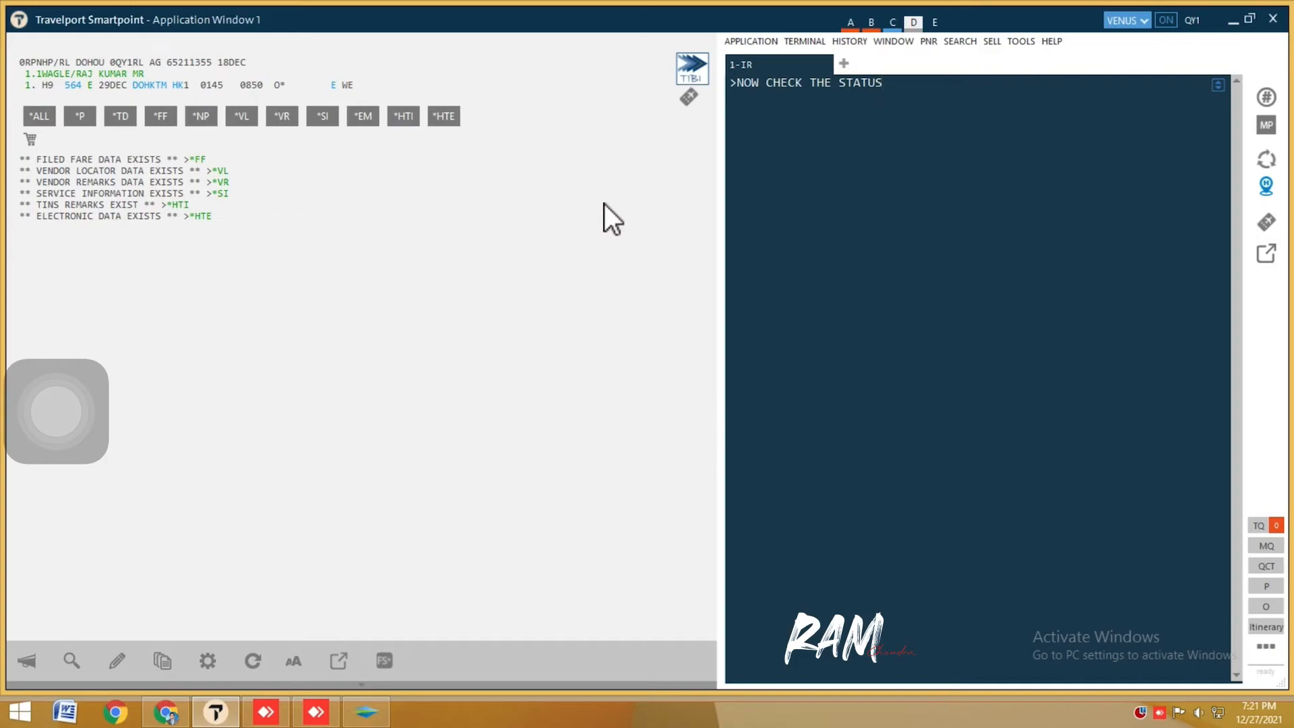
key("BackSpace")
key("BackSpace")
key("BackSpace")
key("BackSpace")
key("BackSpace")
key("BackSpace")
key("BackSpace")
key("BackSpace")
key("BackSpace")
key("BackSpace")
key("BackSpace")
key("BackSpace")
key("BackSpace")
key("BackSpace")
key("BackSpace")
key("BackSpace")
key("BackSpace")
key("BackSpace")
key("BackSpace")
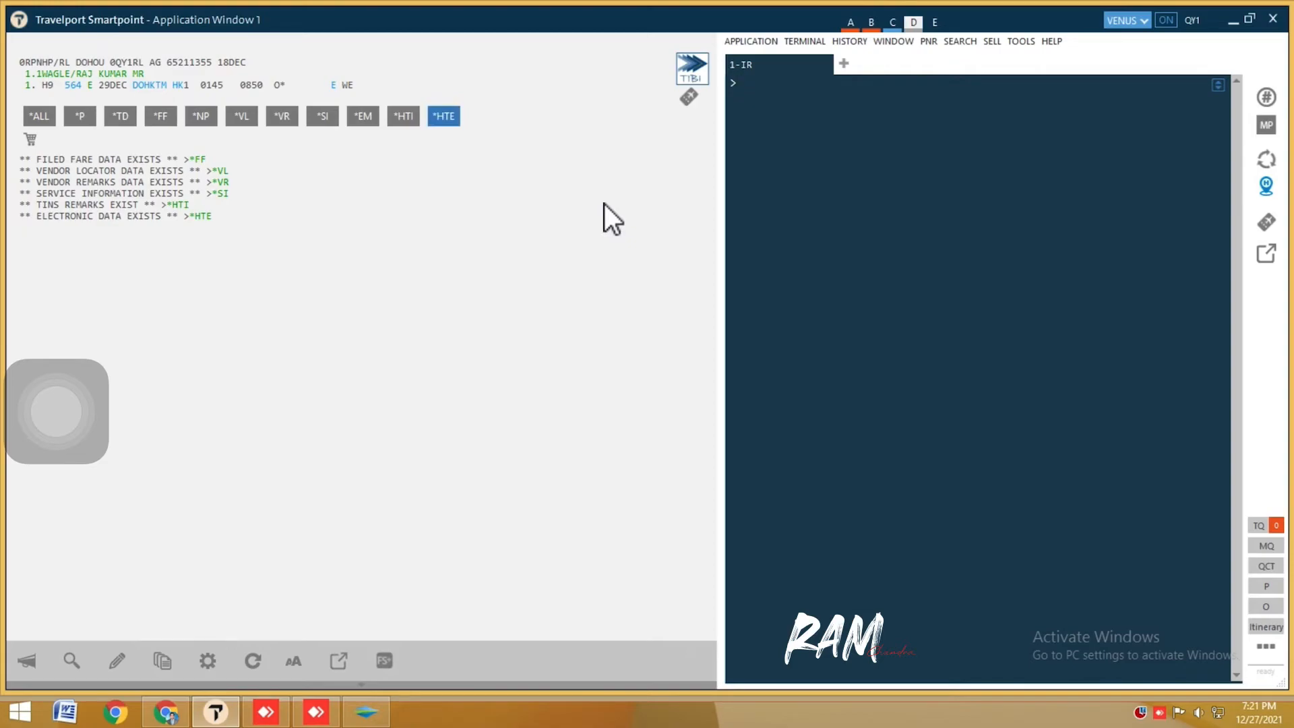
Check the coupon status in the electronic ticket record, and return to the booking with IR
type("IR")
key("Return")
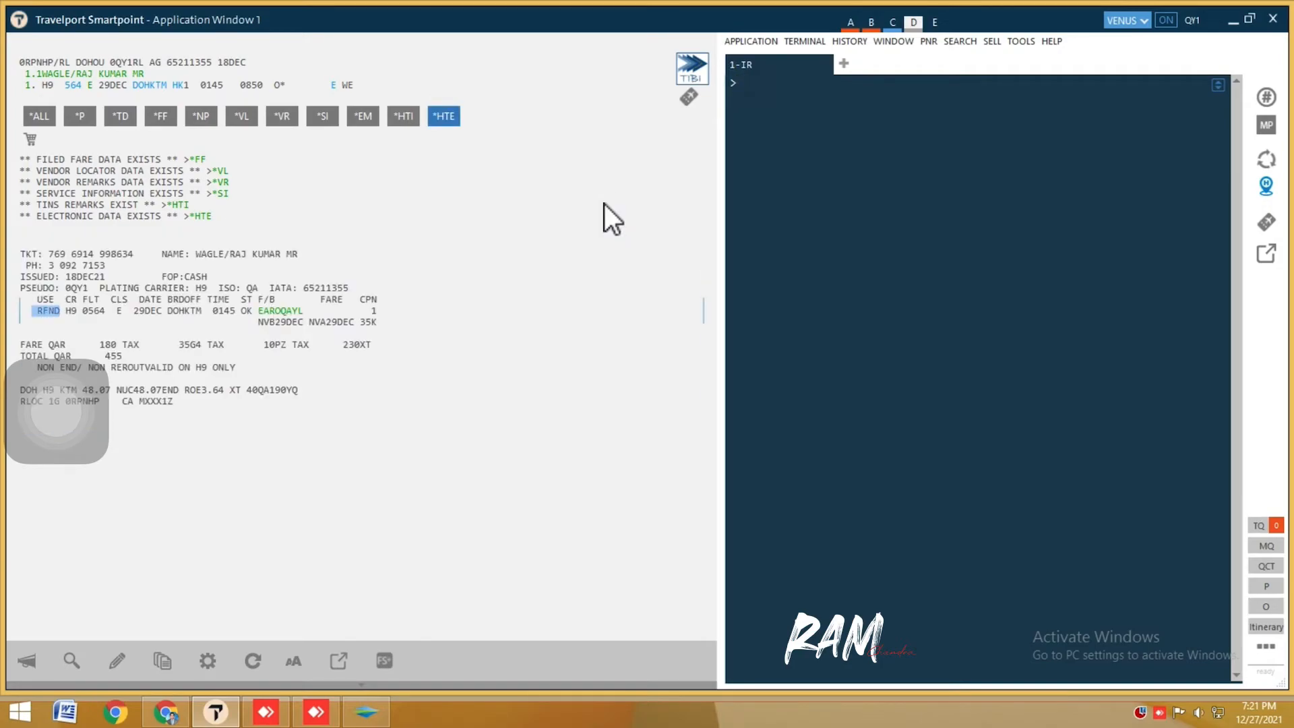
type("I")
key("Return")
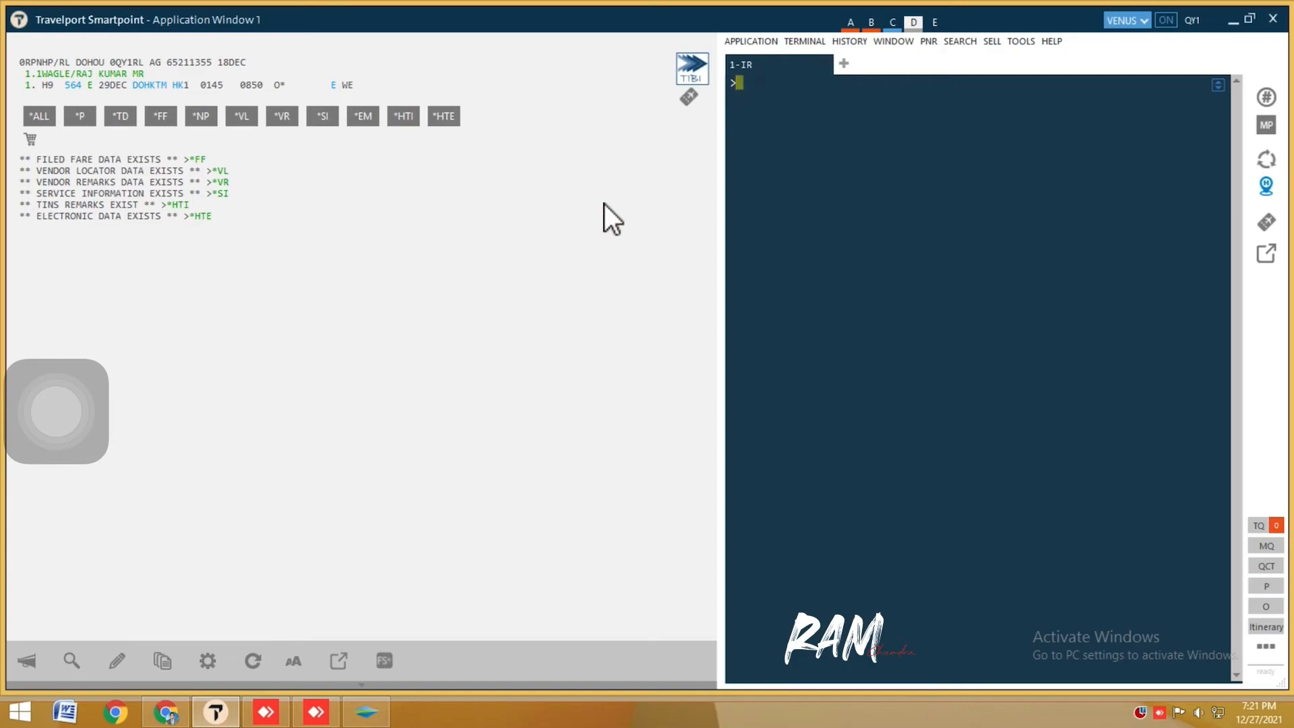
type("XI")
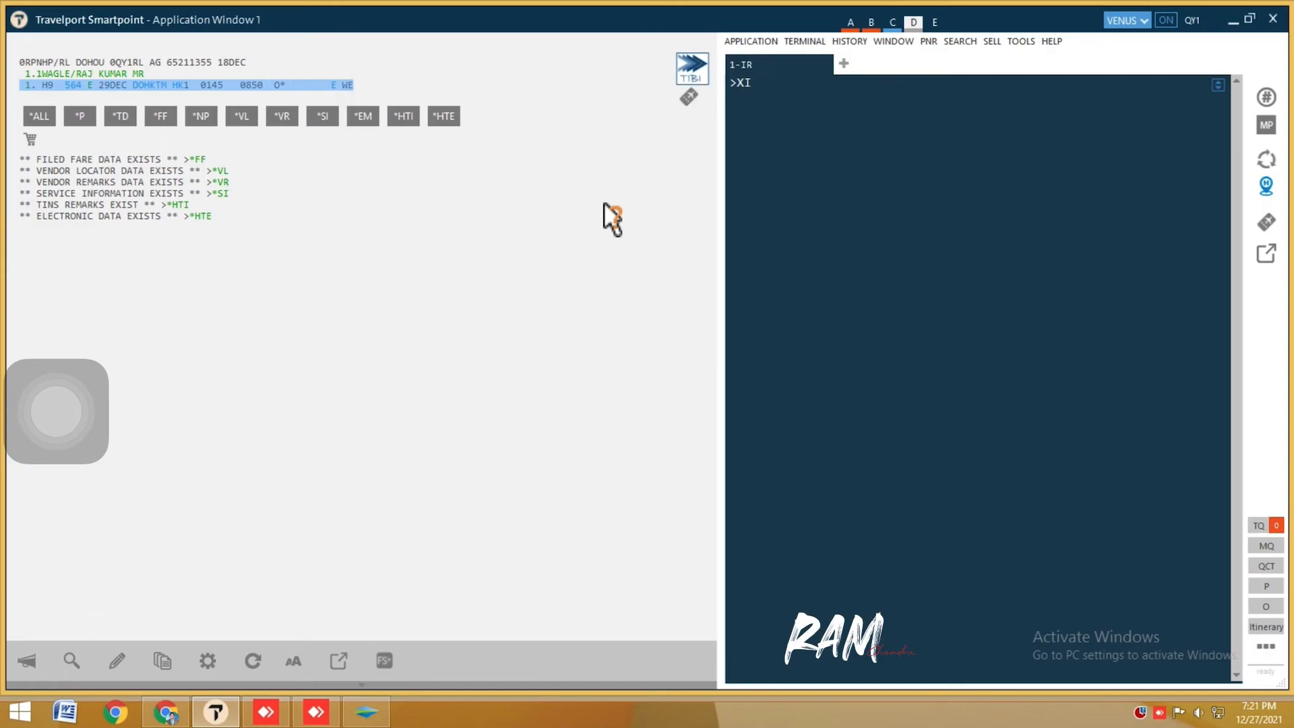
key("BackSpace")
key("BackSpace")
type("CANC")
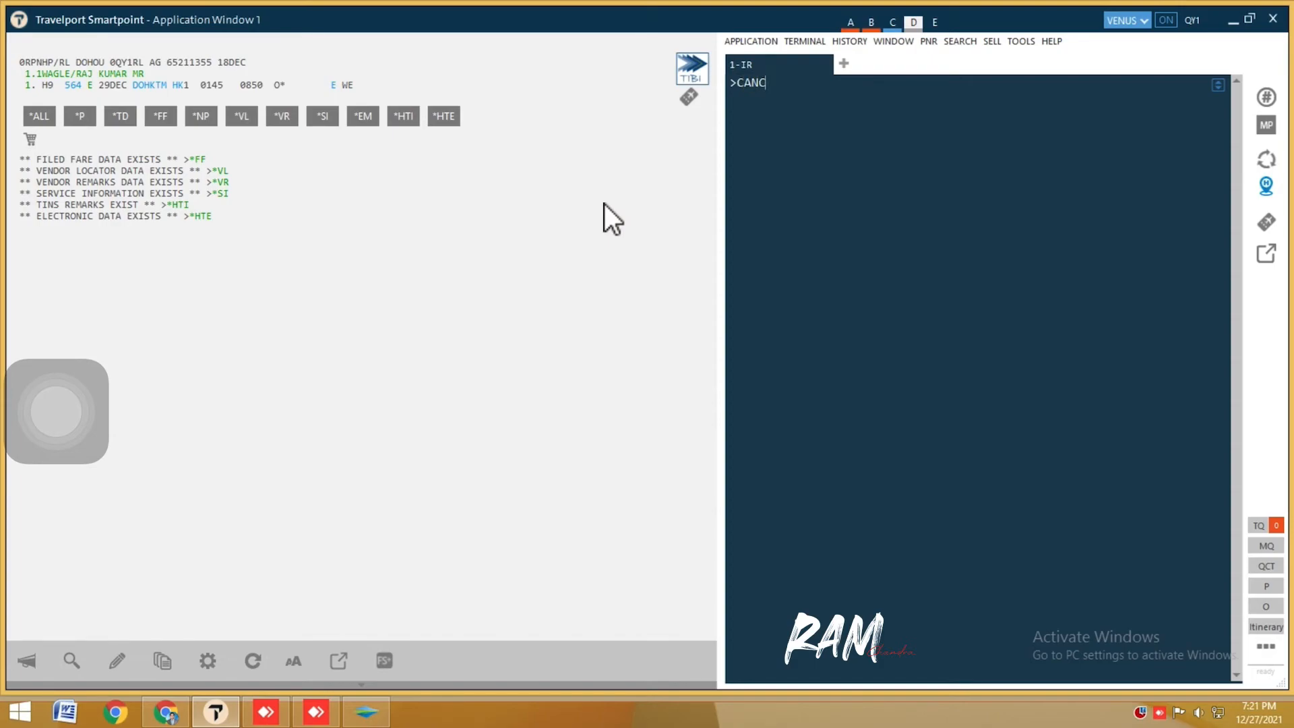
type("LE THE BOOKI")
key("BackSpace")
key("BackSpace")
key("BackSpace")
key("BackSpace")
key("BackSpace")
key("BackSpace")
key("BackSpace")
key("BackSpace")
key("BackSpace")
key("BackSpace")
key("BackSpace")
key("BackSpace")
key("BackSpace")
key("BackSpace")
key("BackSpace")
key("BackSpace")
key("BackSpace")
Cancel the booking's entire itinerary with the XI command
type("XI")
key("Return")
Save the cancellation with R.R+ER, repeat ER to confirm it, and redisplay the booking with IR
type("R.R+ER")
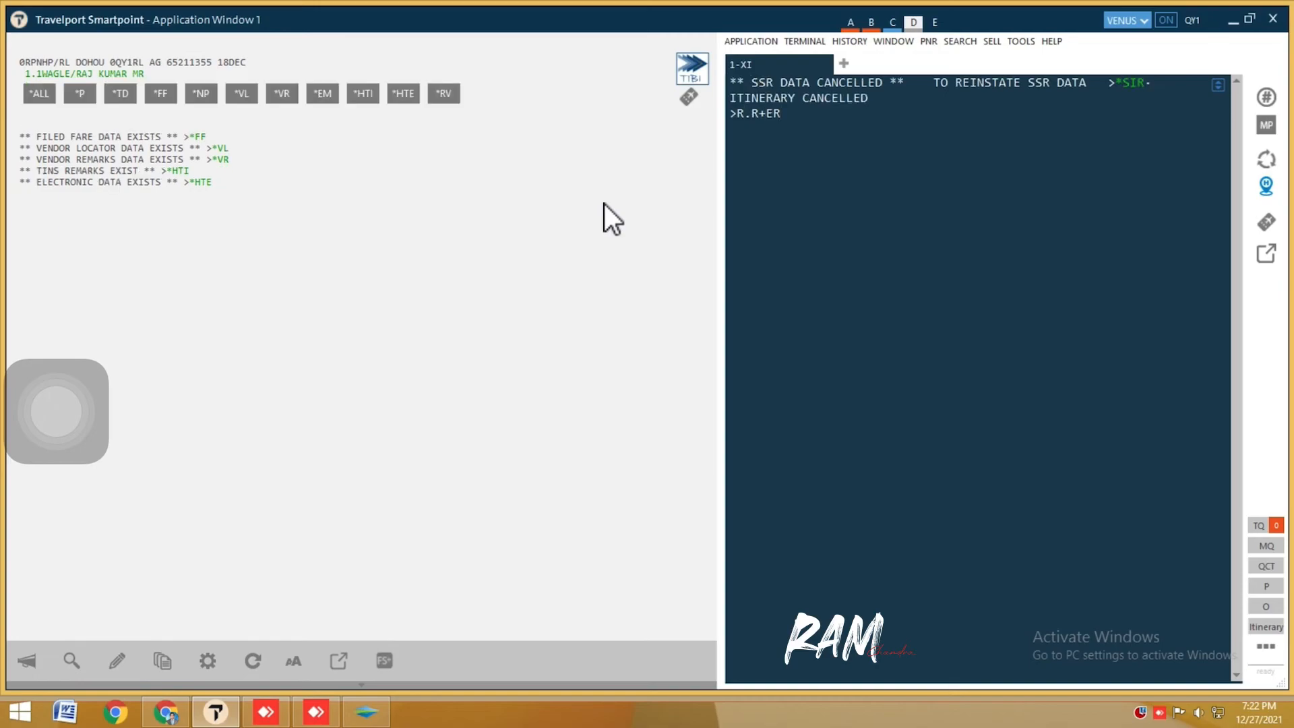
key("Return")
type("ER")
key("Return")
type("IR")
key("Return")
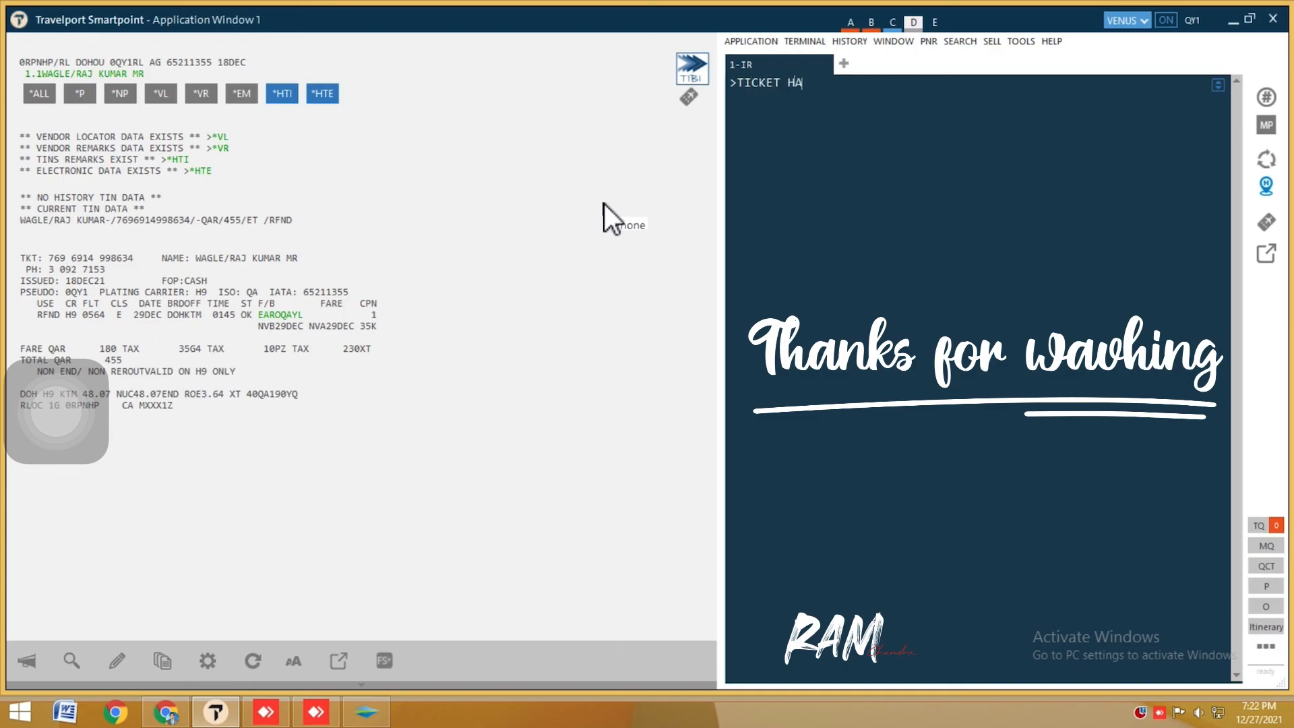
type("BEEN FEFUN")
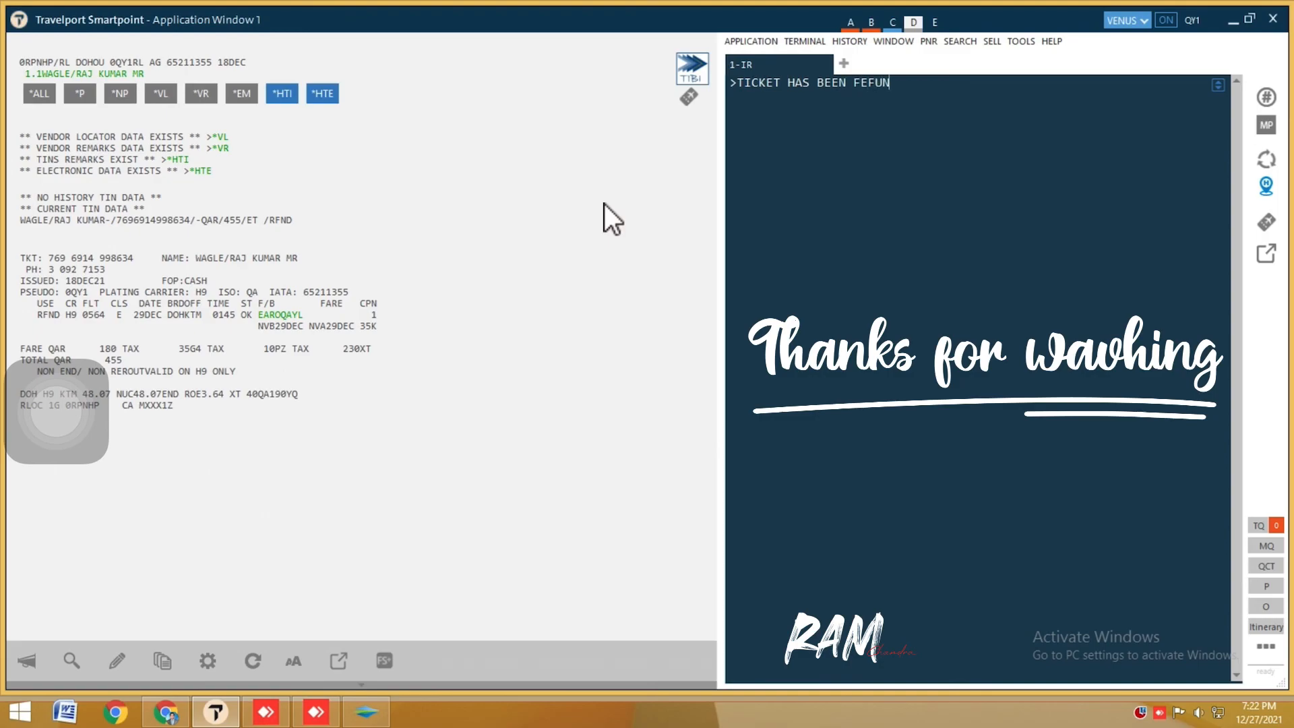
type("DE")
key("BackSpace")
key("BackSpace")
key("BackSpace")
key("BackSpace")
key("BackSpace")
key("BackSpace")
key("BackSpace")
key("BackSpace")
key("BackSpace")
key("BackSpace")
key("BackSpace")
key("BackSpace")
key("BackSpace")
key("BackSpace")
key("BackSpace")
key("BackSpace")
key("BackSpace")
key("BackSpace")
key("BackSpace")
key("BackSpace")
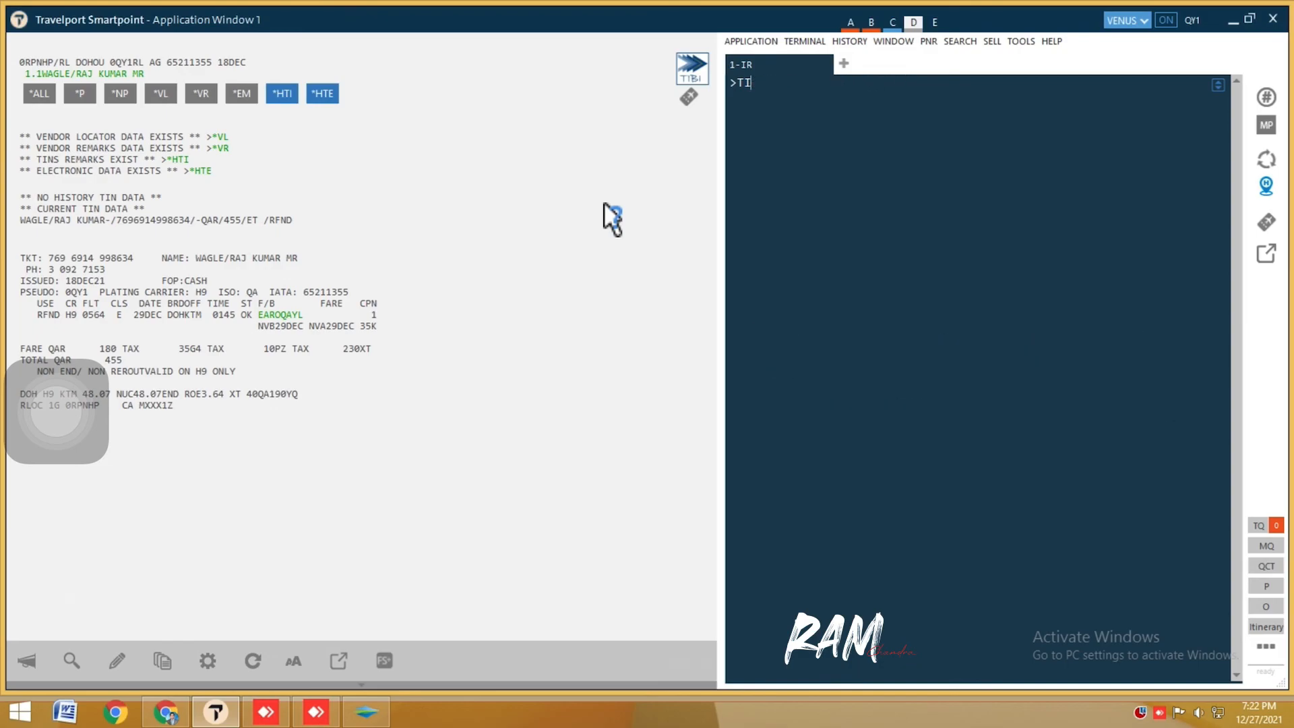